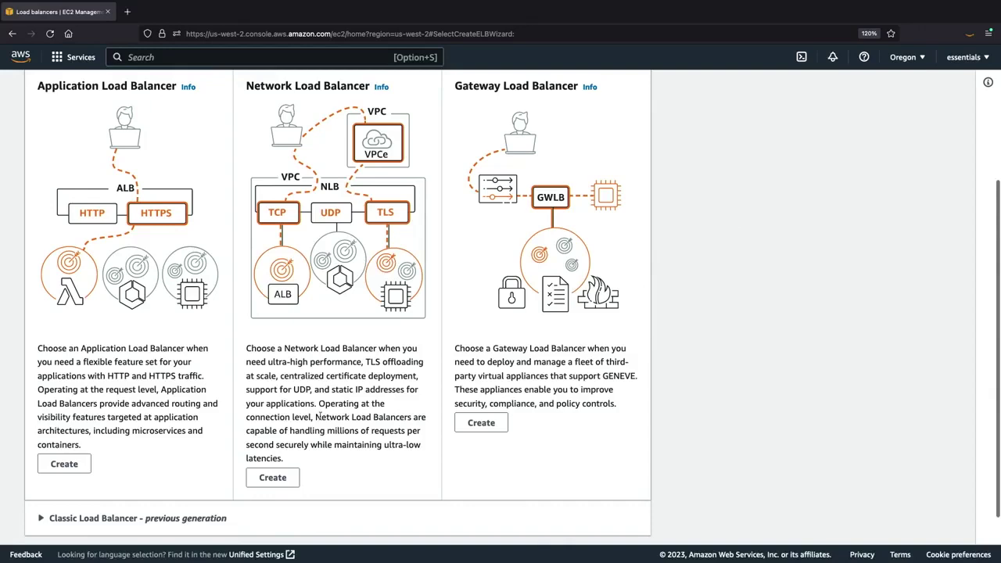
# Start creating an Application Load Balancer and name it app-elb.
pyautogui.click(75, 464)
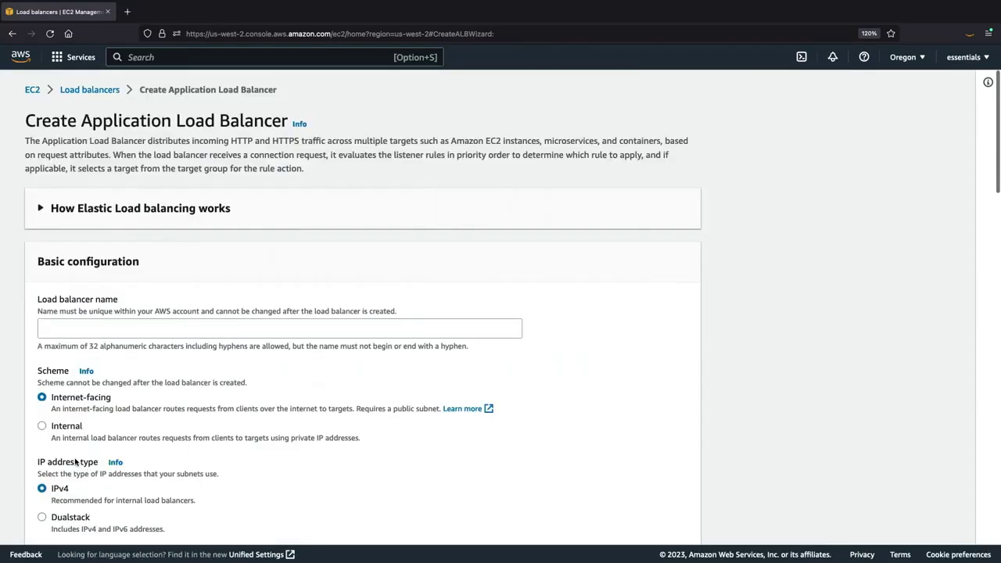
pyautogui.click(119, 327)
pyautogui.write('app-elb')
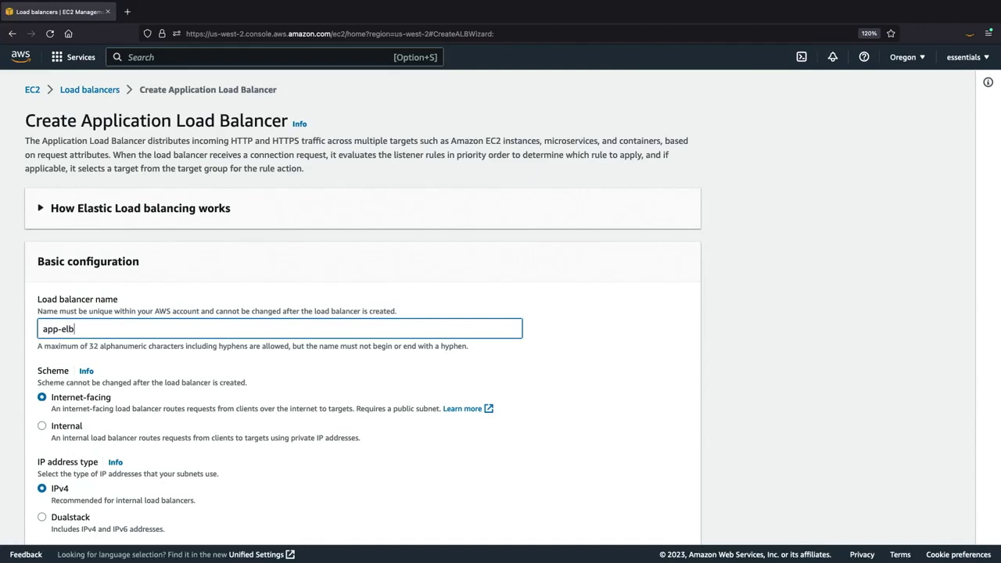
# Map the load balancer to app-vpc and enable the us-west-2a and us-west-2b availability zones with Public Subnet 1 and Public Subnet 2.
pyautogui.scroll(-2, 119, 327)
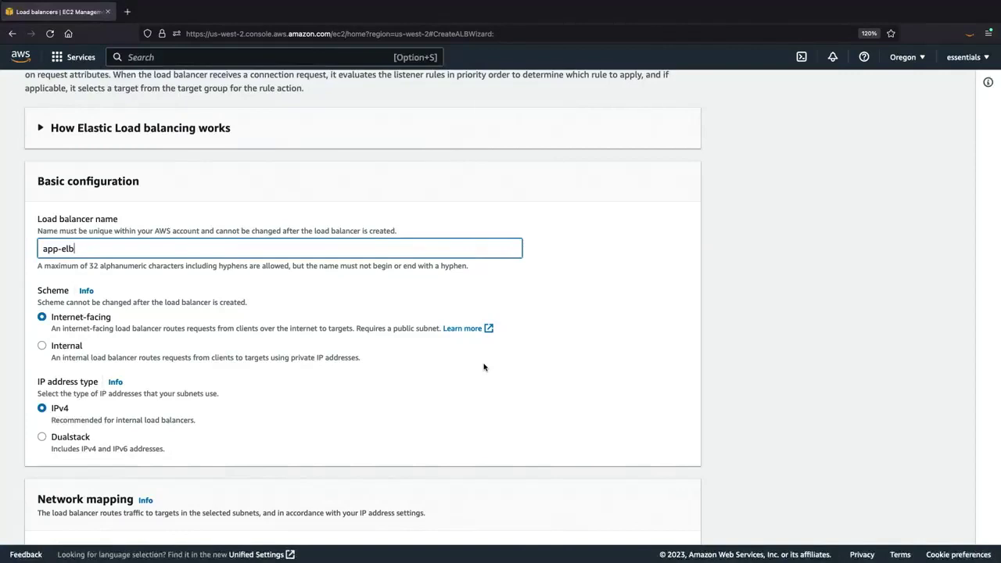
pyautogui.scroll(-5, 483, 368)
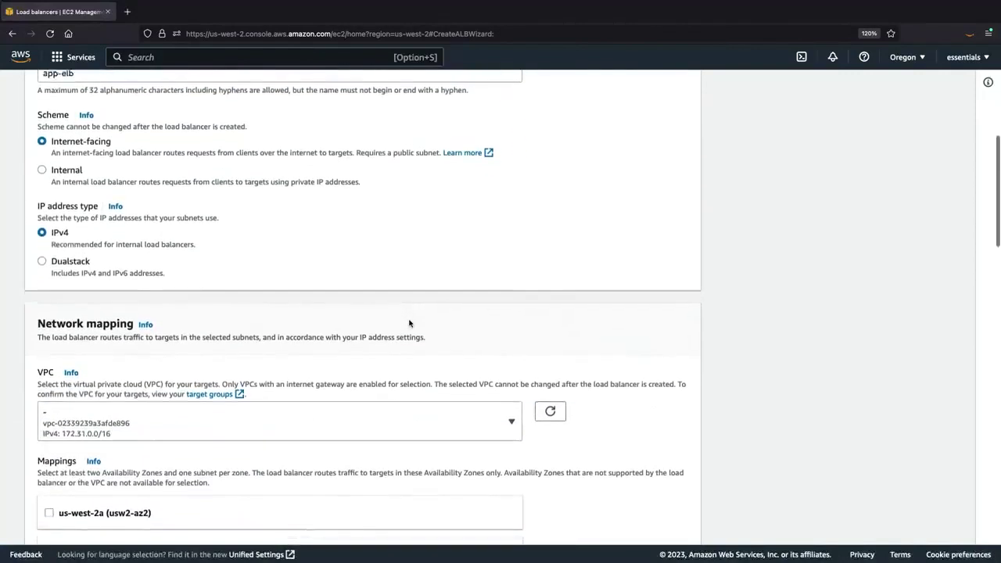
pyautogui.scroll(-2, 410, 323)
pyautogui.click(392, 280)
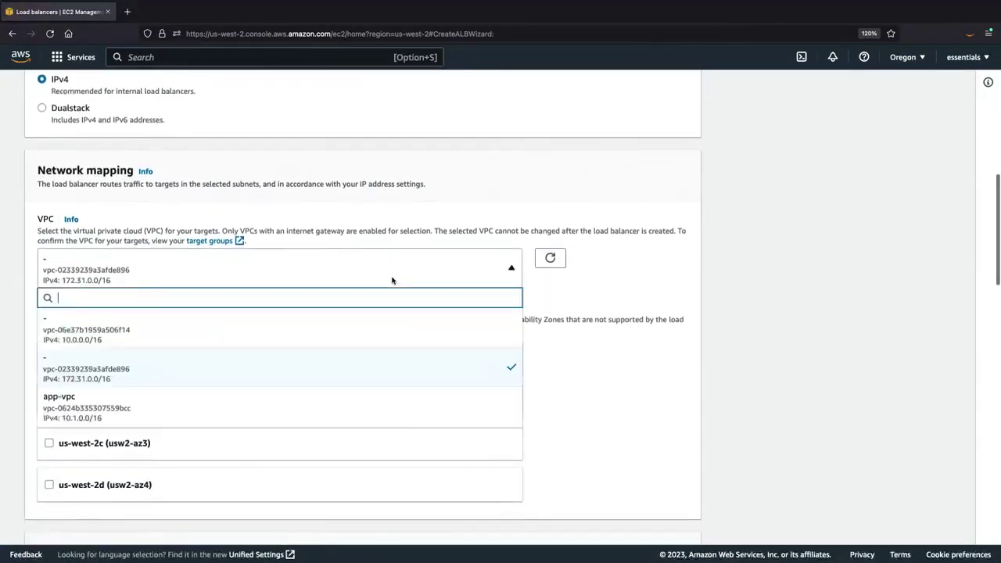
pyautogui.click(342, 408)
pyautogui.scroll(-1, 368, 329)
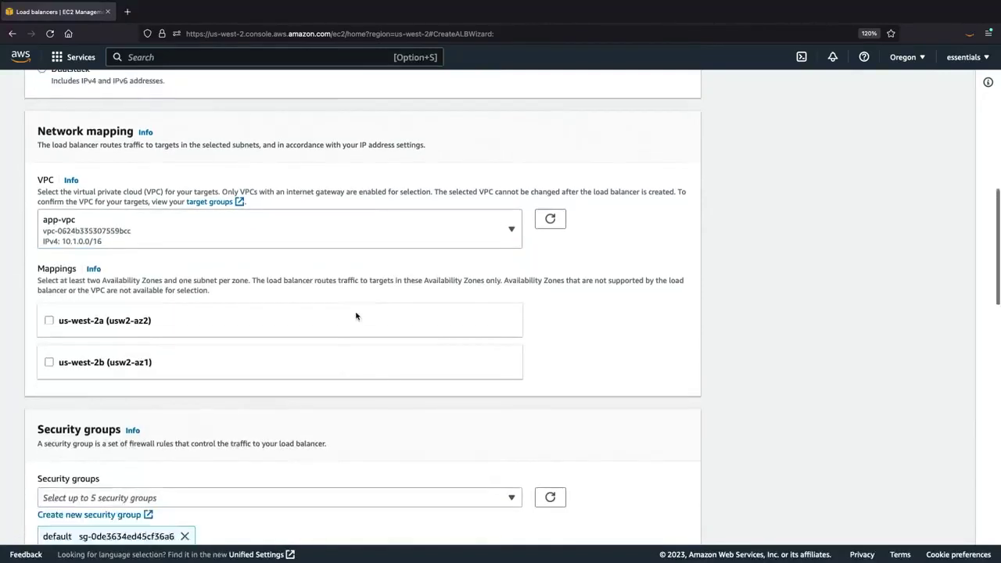
pyautogui.click(81, 333)
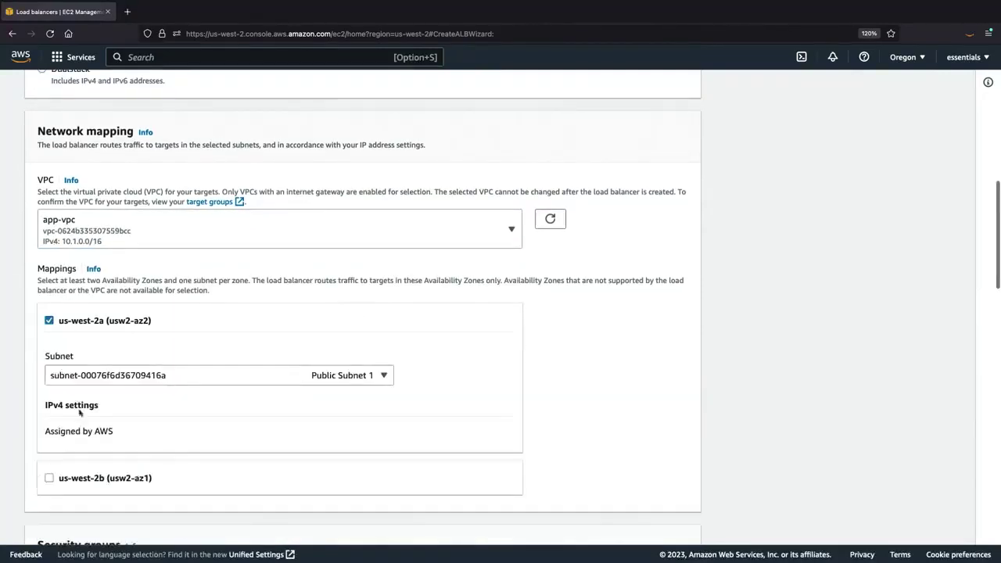
pyautogui.click(81, 479)
# Replace the load balancer's default security group with elb-sg.
pyautogui.scroll(-2, 201, 432)
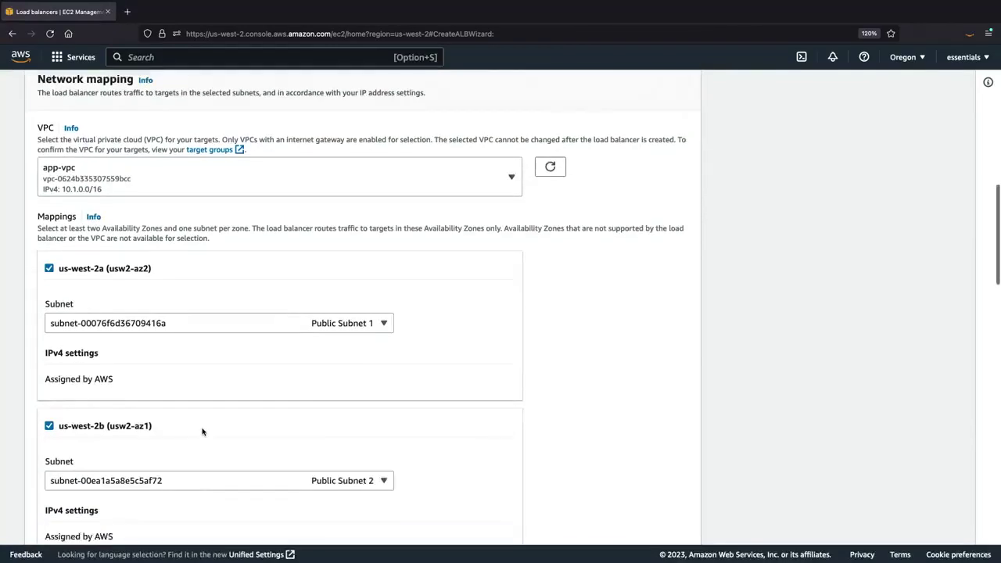
pyautogui.scroll(-1, 313, 352)
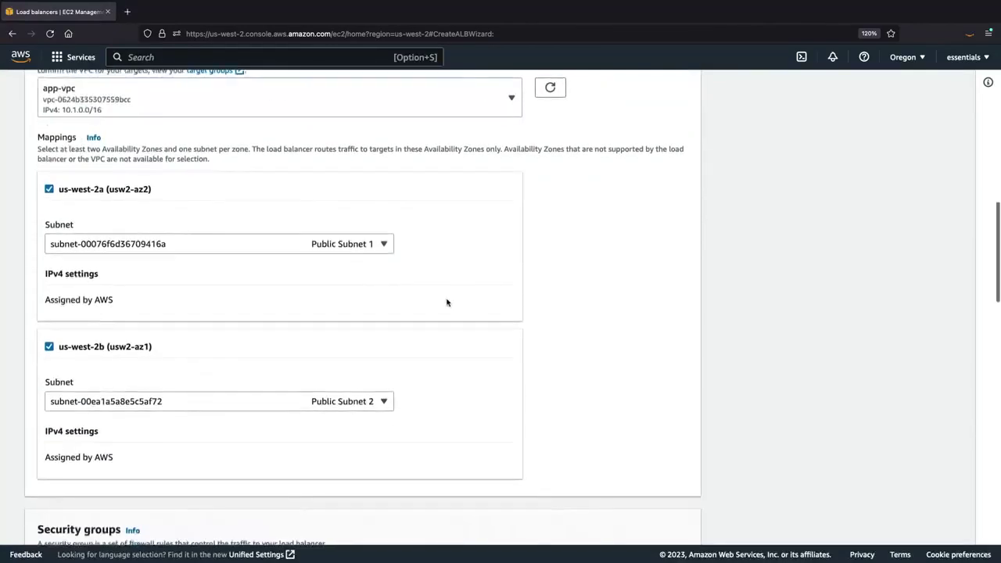
pyautogui.scroll(-6, 447, 302)
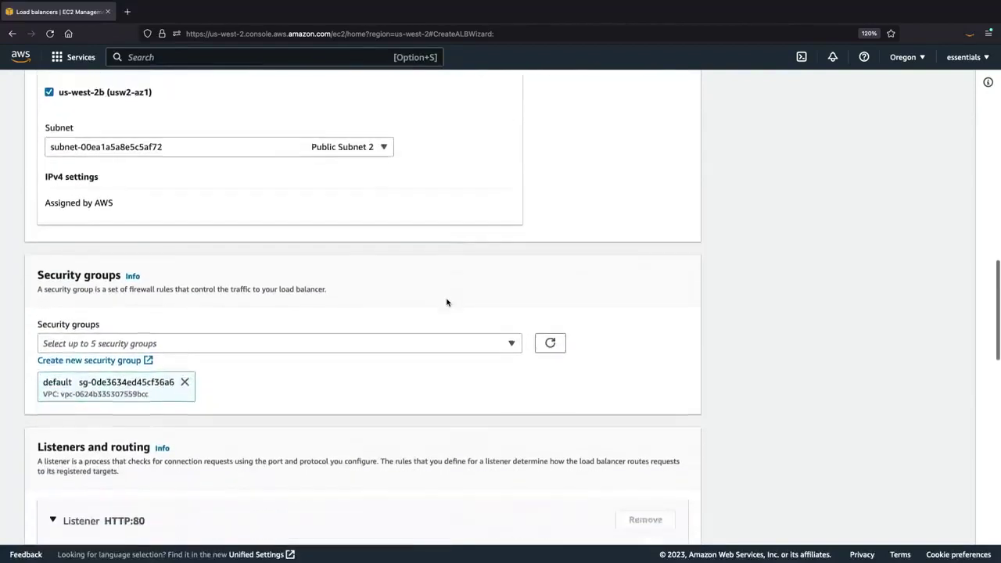
pyautogui.scroll(-1, 447, 302)
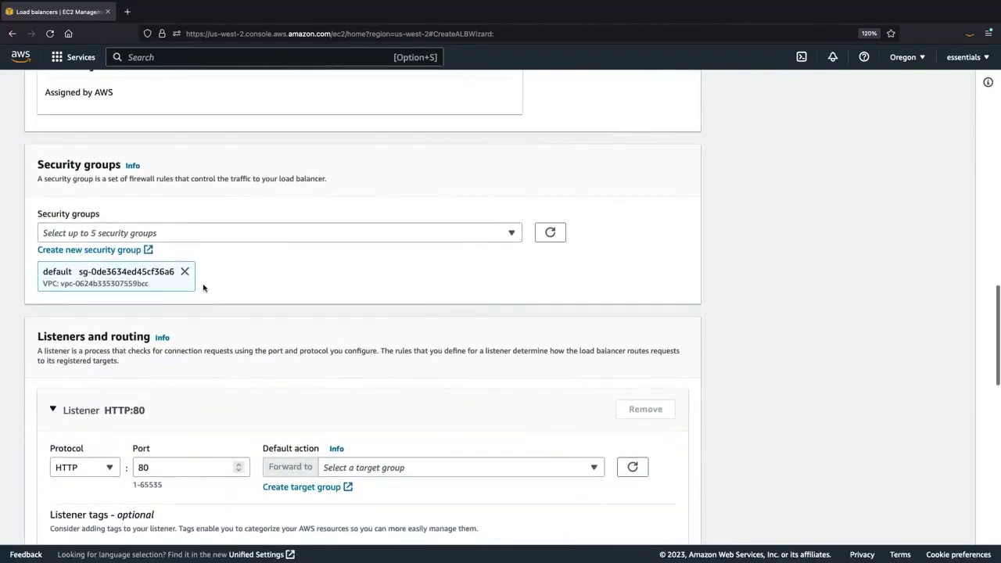
pyautogui.click(186, 271)
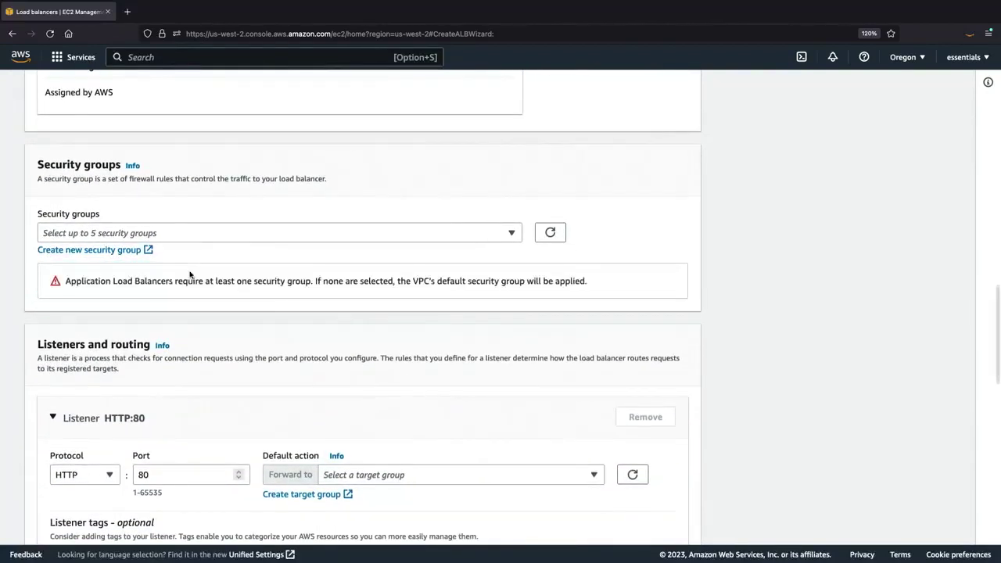
pyautogui.click(223, 235)
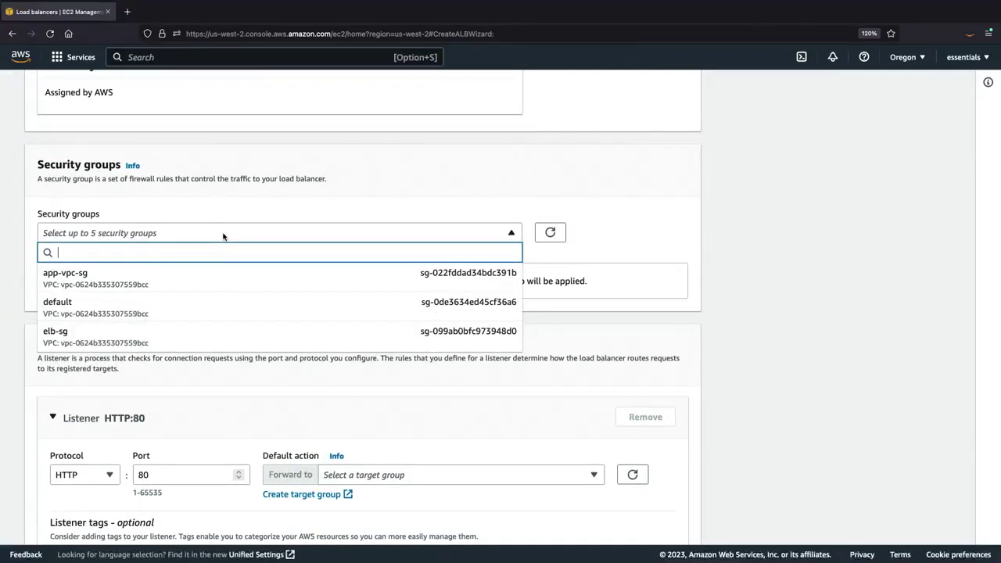
pyautogui.click(217, 333)
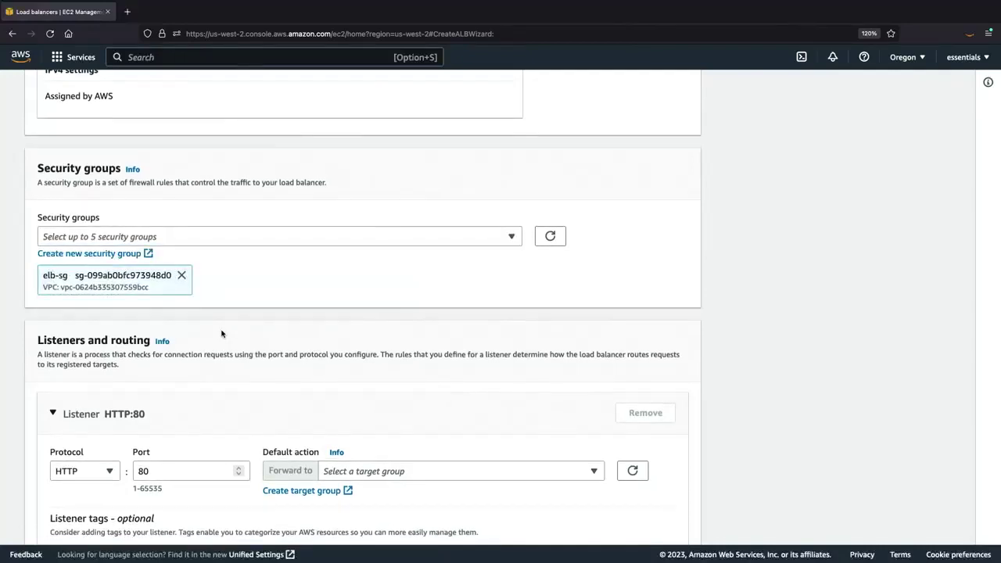
# Start a new target group for the HTTP:80 listener, name it app-target-group, and continue to target registration.
pyautogui.scroll(-2, 222, 334)
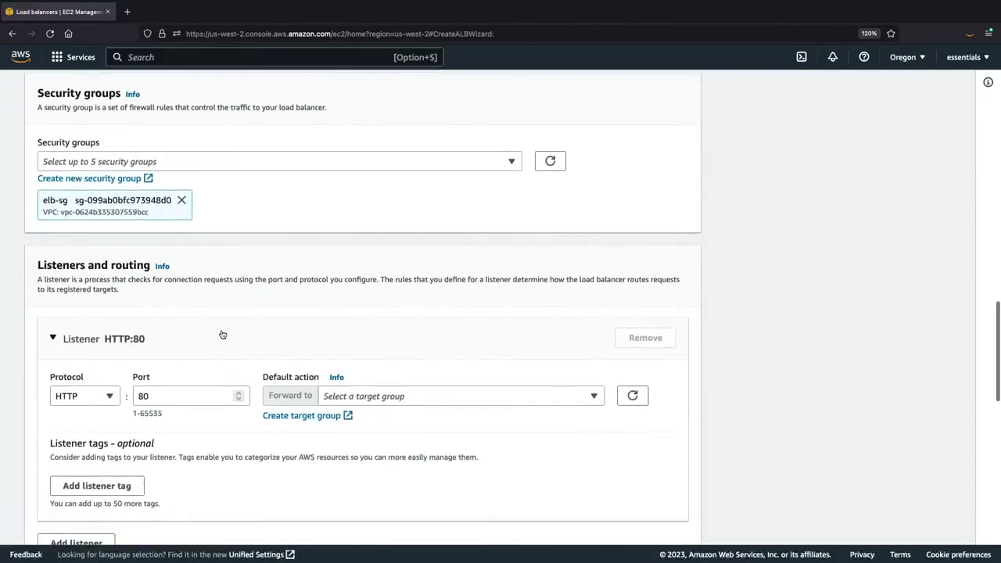
pyautogui.scroll(-2, 222, 334)
pyautogui.scroll(-1, 222, 330)
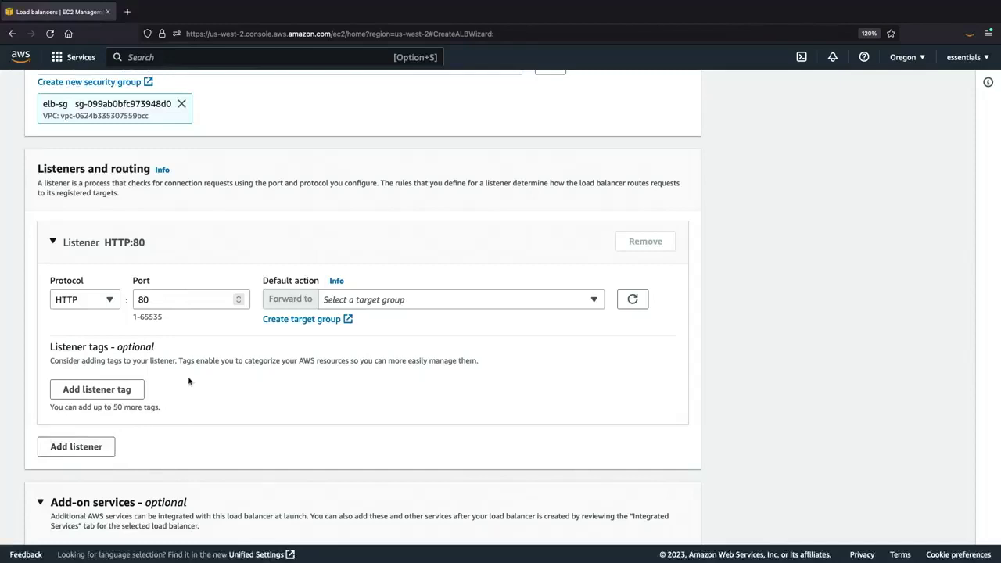
pyautogui.click(287, 321)
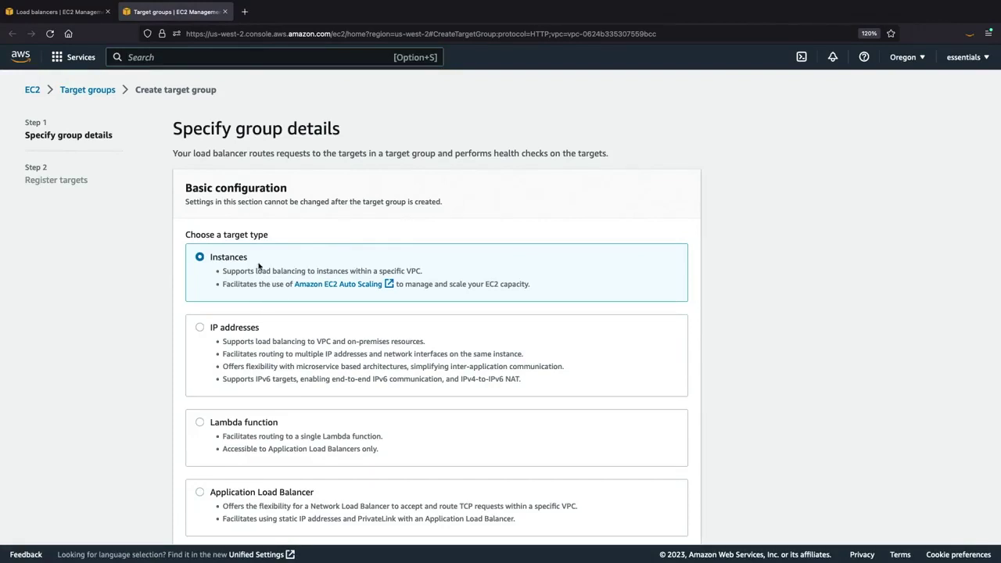
pyautogui.scroll(-9, 258, 266)
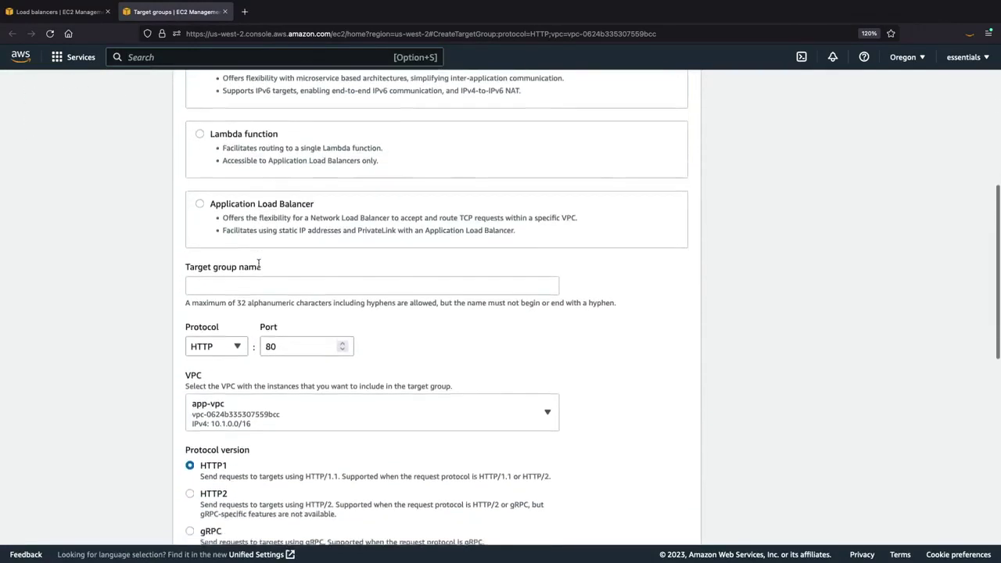
pyautogui.click(253, 214)
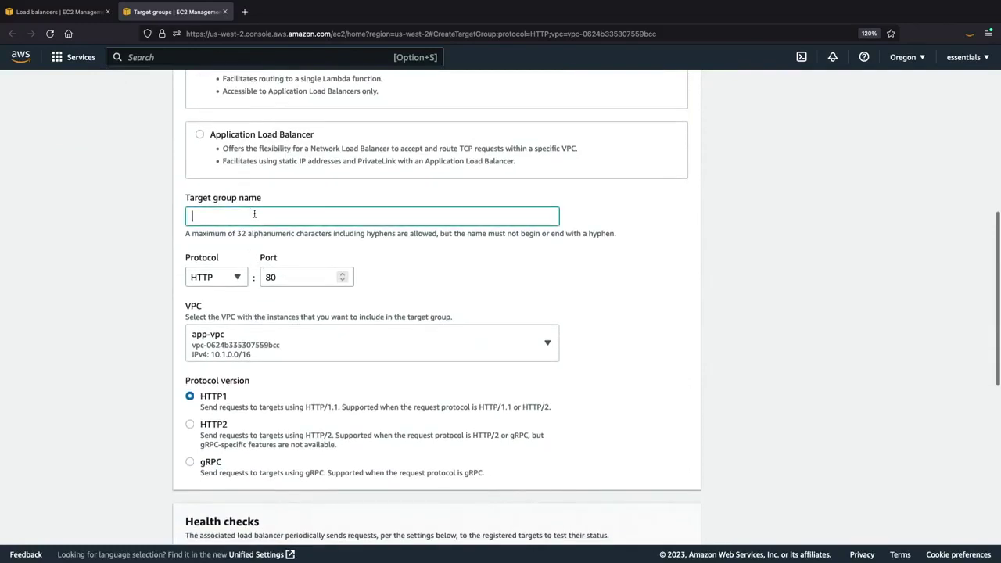
pyautogui.write('app-target-group')
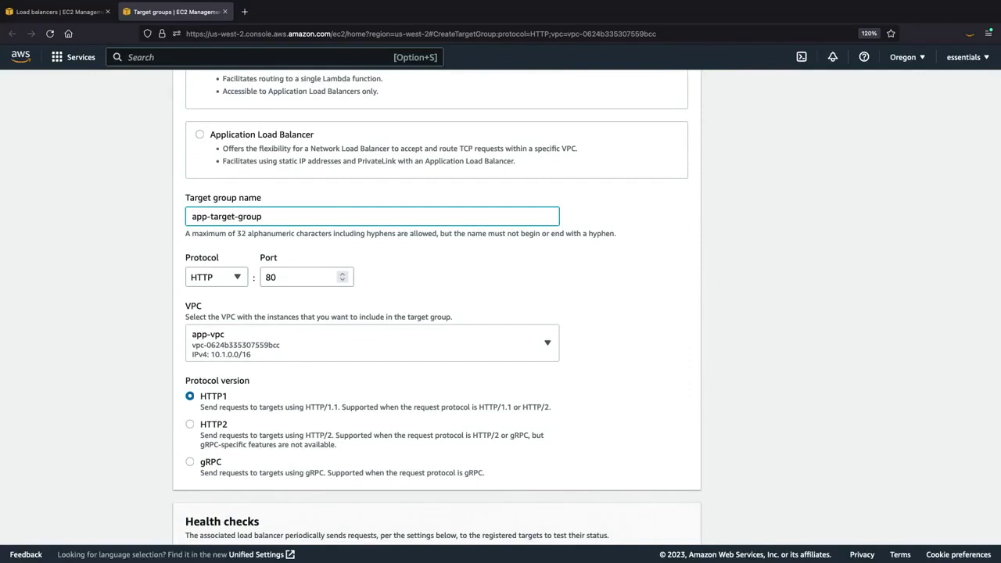
pyautogui.scroll(-8, 642, 296)
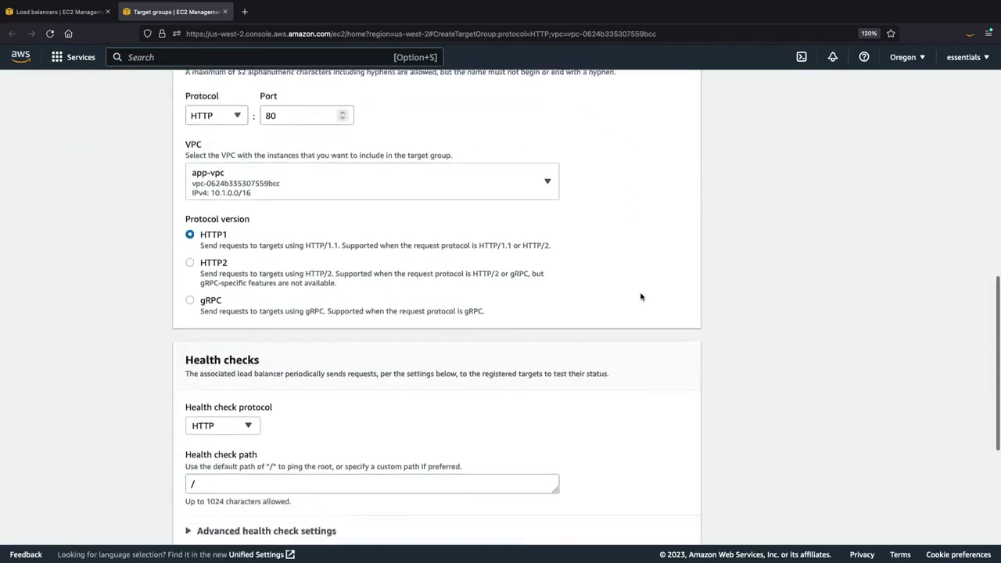
pyautogui.click(674, 521)
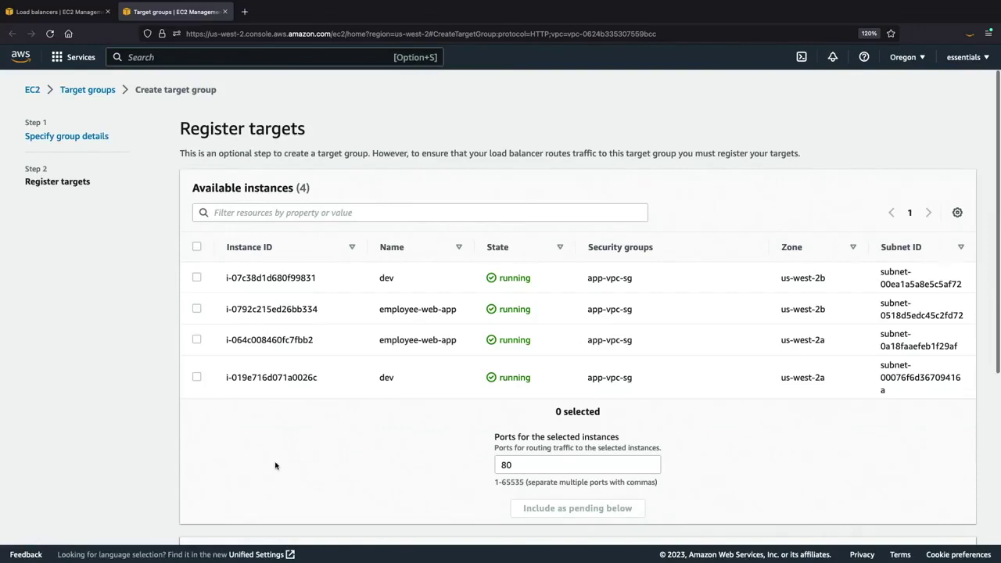
# Include both employee-web-app instances as pending targets on port 80 and create the target group.
pyautogui.click(196, 340)
pyautogui.click(196, 309)
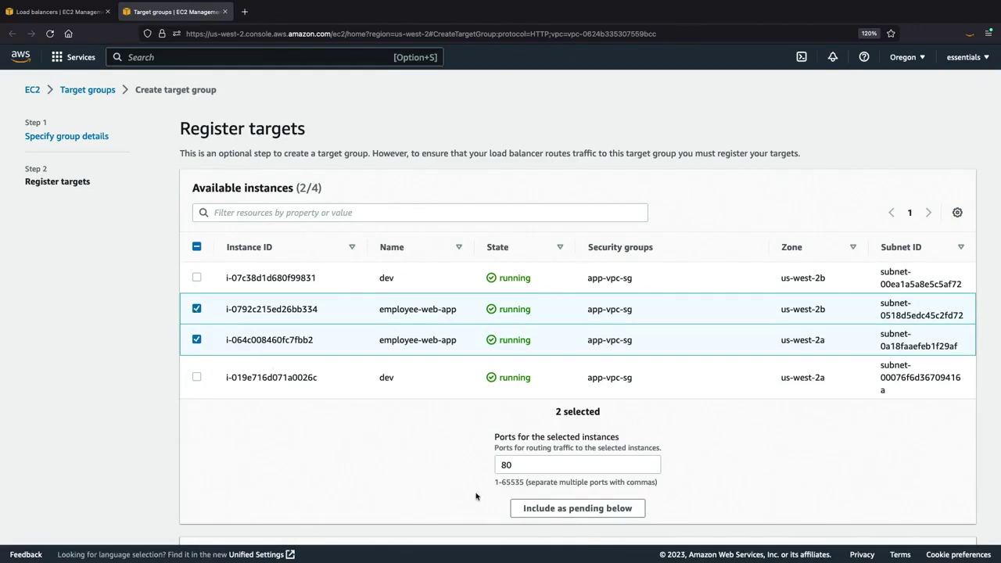
pyautogui.click(531, 508)
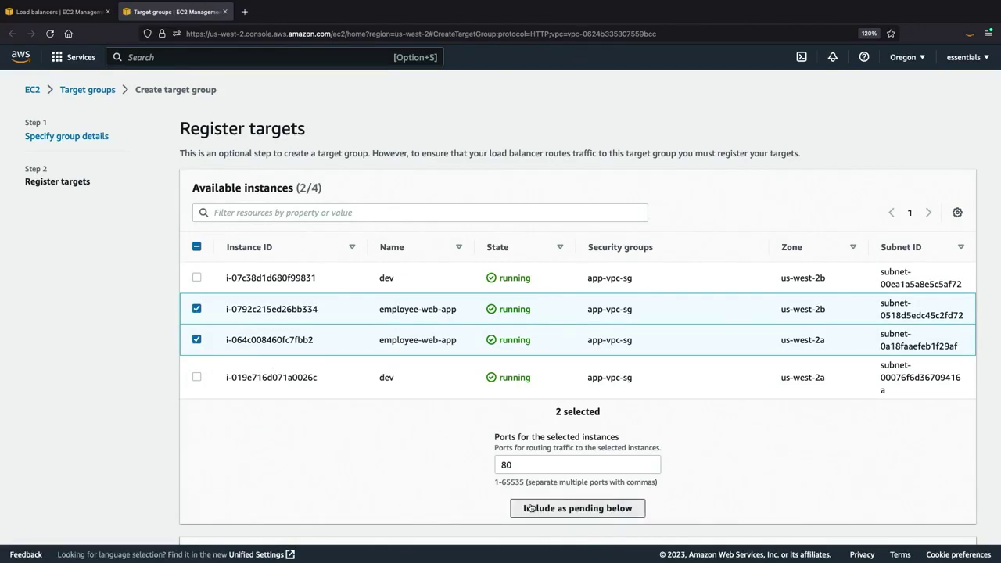
pyautogui.scroll(-5, 500, 470)
pyautogui.click(885, 523)
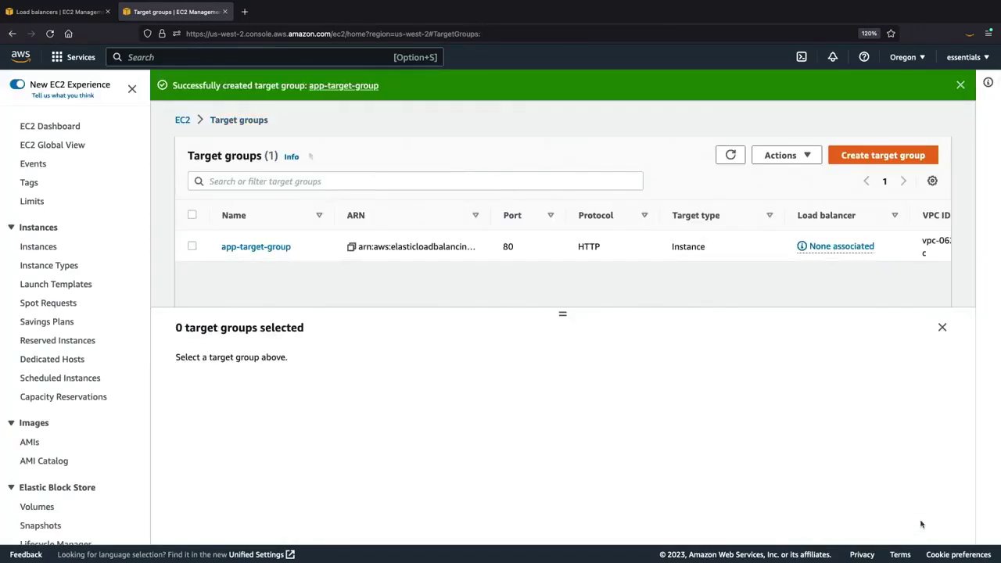
# Return to the load balancer setup, refresh the target groups, forward the HTTP:80 listener to app-target-group, and create the load balancer.
pyautogui.click(75, 14)
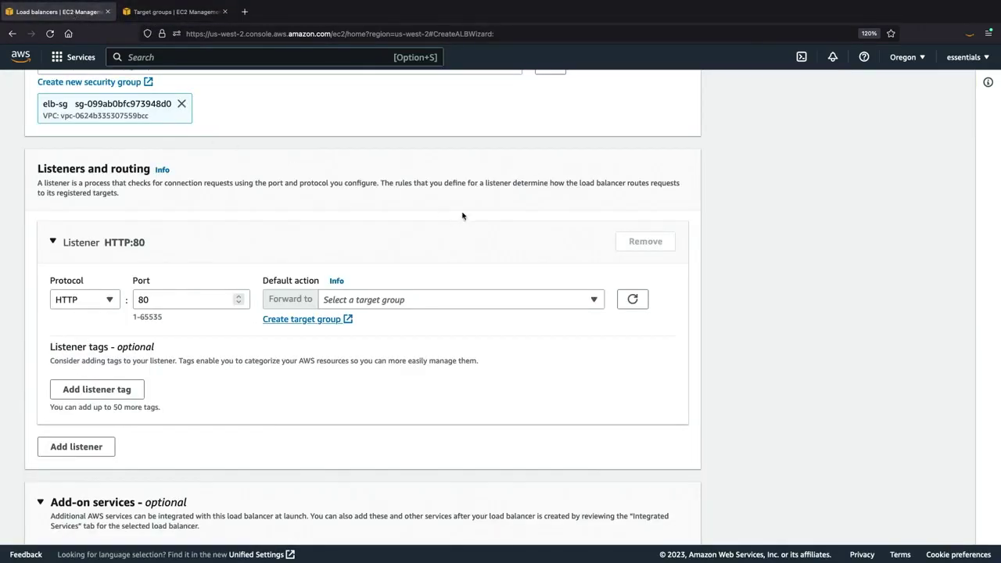
pyautogui.scroll(-1, 462, 216)
pyautogui.click(633, 289)
pyautogui.click(594, 290)
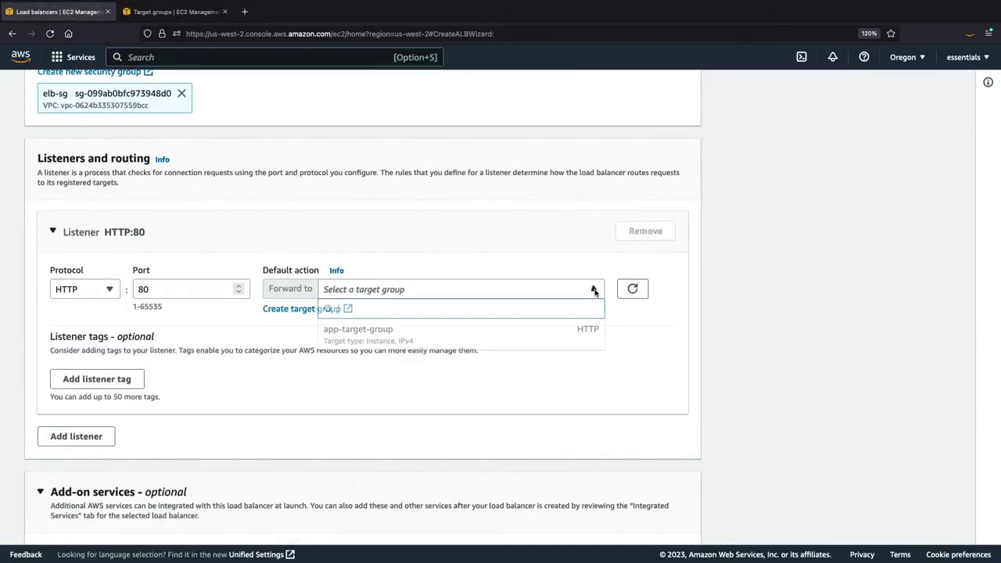
pyautogui.click(540, 339)
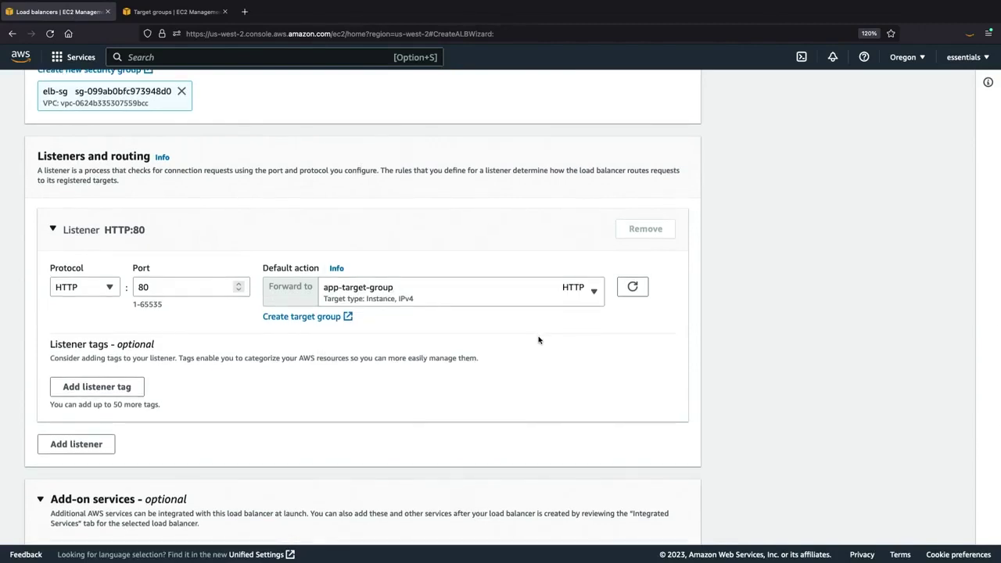
pyautogui.scroll(-10, 539, 340)
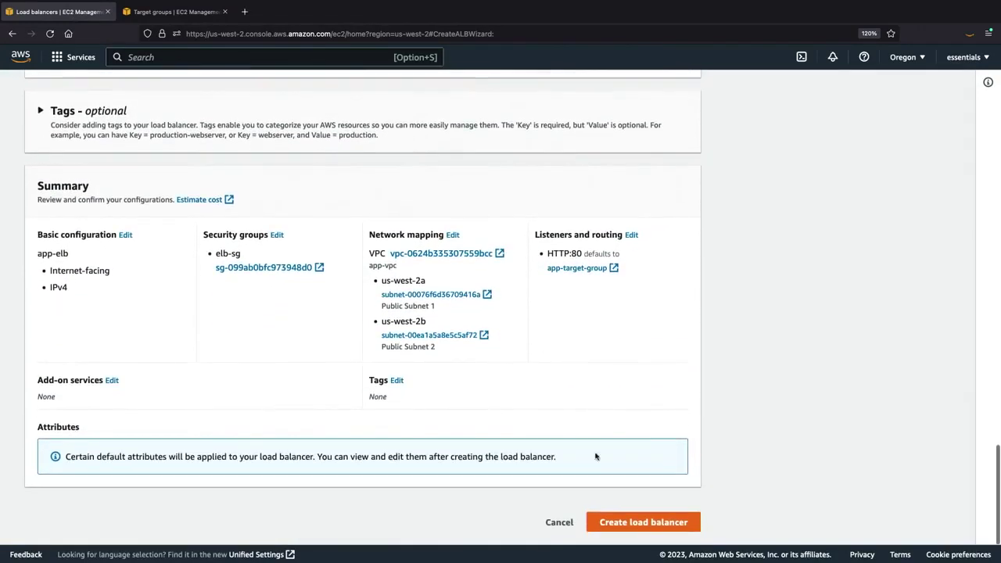
pyautogui.click(637, 529)
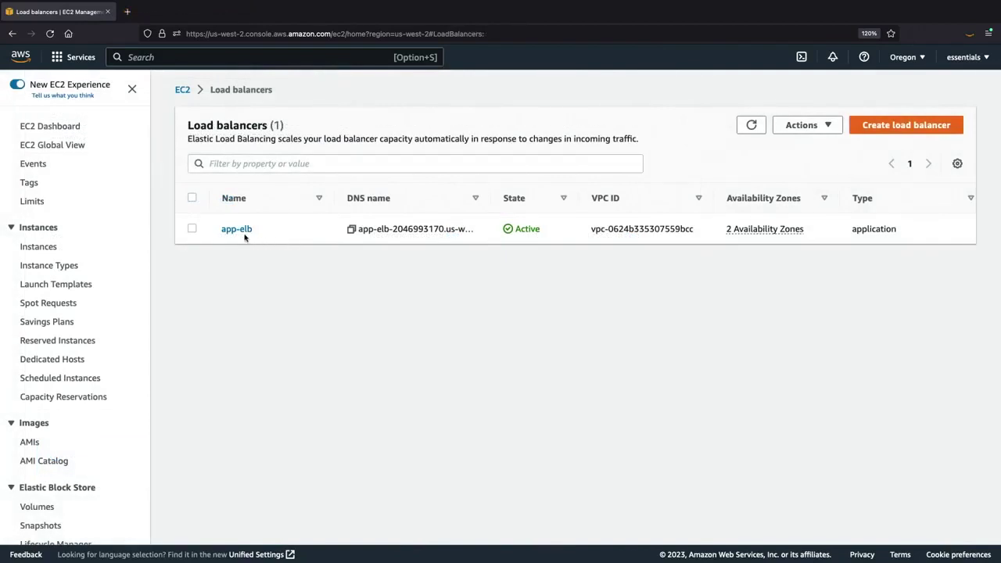
# Copy the DNS name from the app-elb details and open that address's /info page in a new browser tab.
pyautogui.click(244, 230)
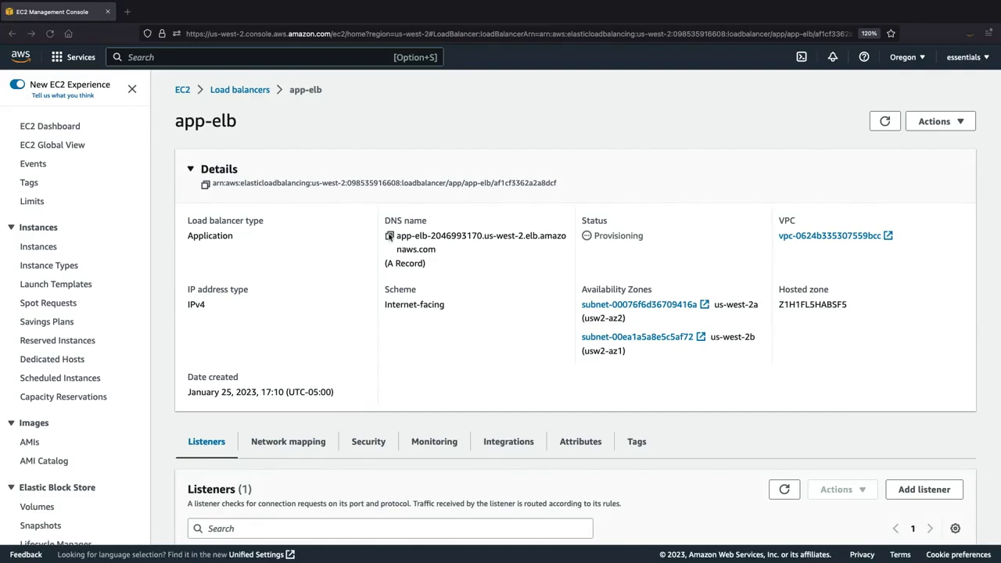
pyautogui.click(390, 236)
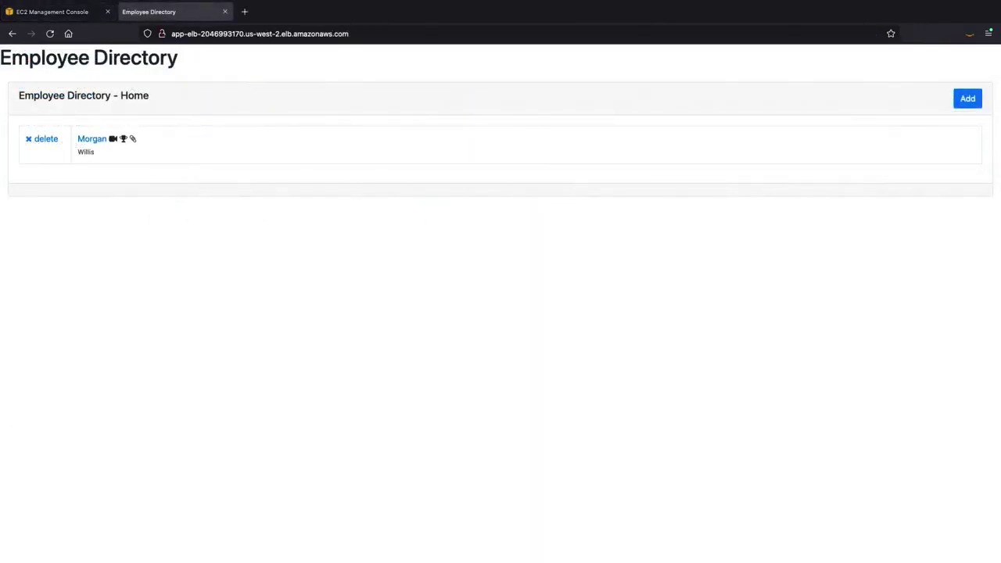
pyautogui.click(310, 35)
pyautogui.write('info')
pyautogui.press('Return')
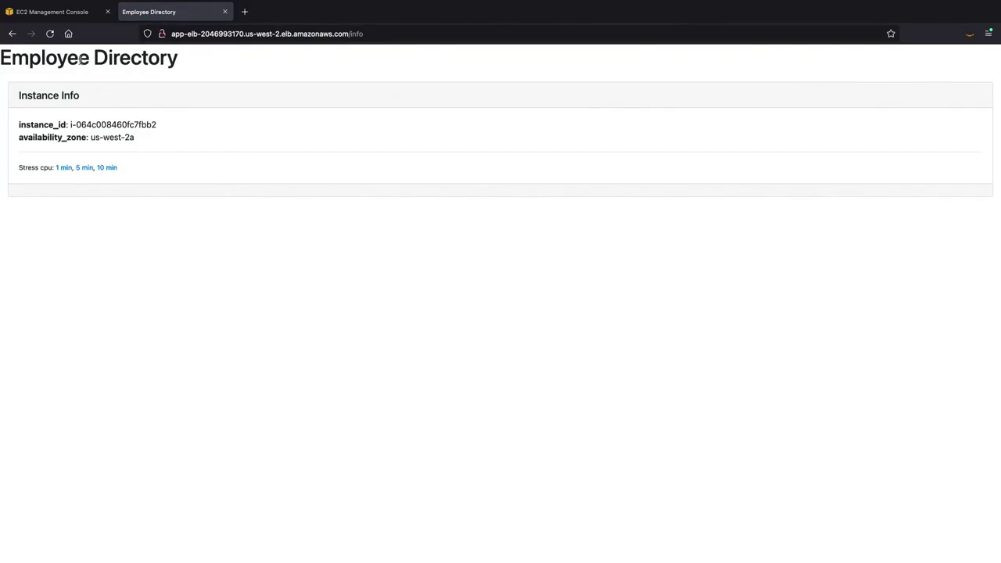
# Reload the Instance Info page several times to check which instance and availability zone serve each request.
pyautogui.click(51, 34)
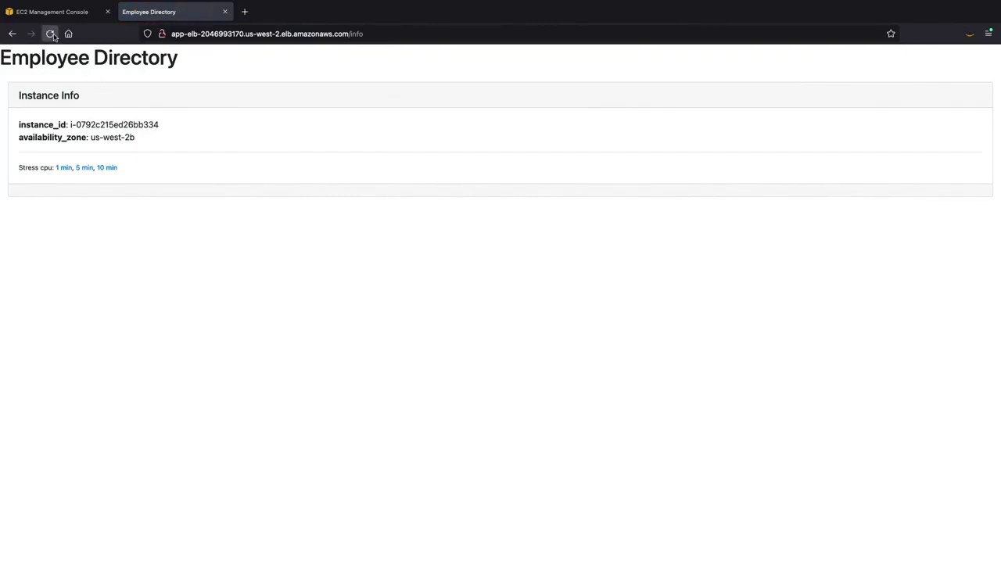
pyautogui.click(51, 34)
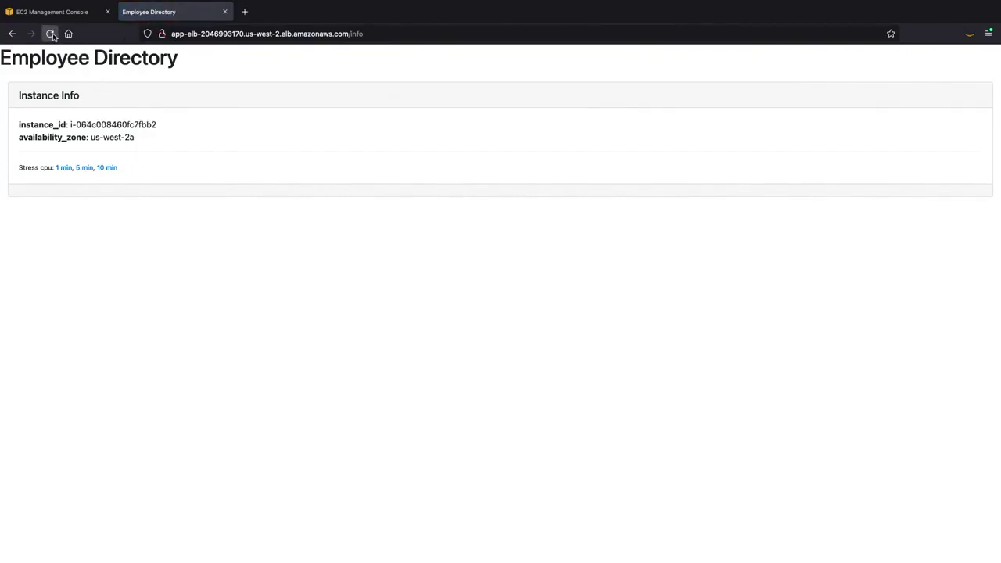
pyautogui.click(52, 34)
pyautogui.click(52, 34)
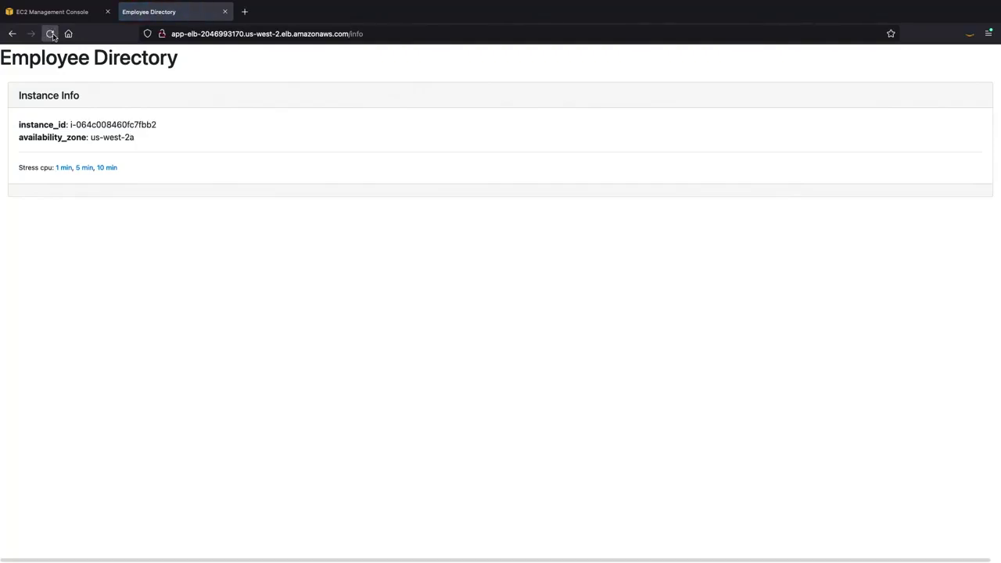
pyautogui.click(52, 34)
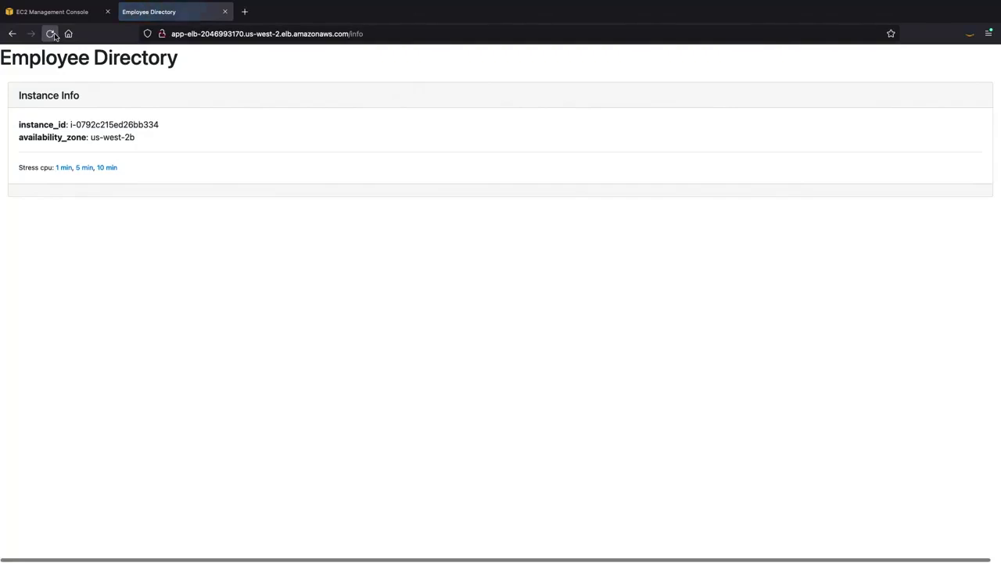